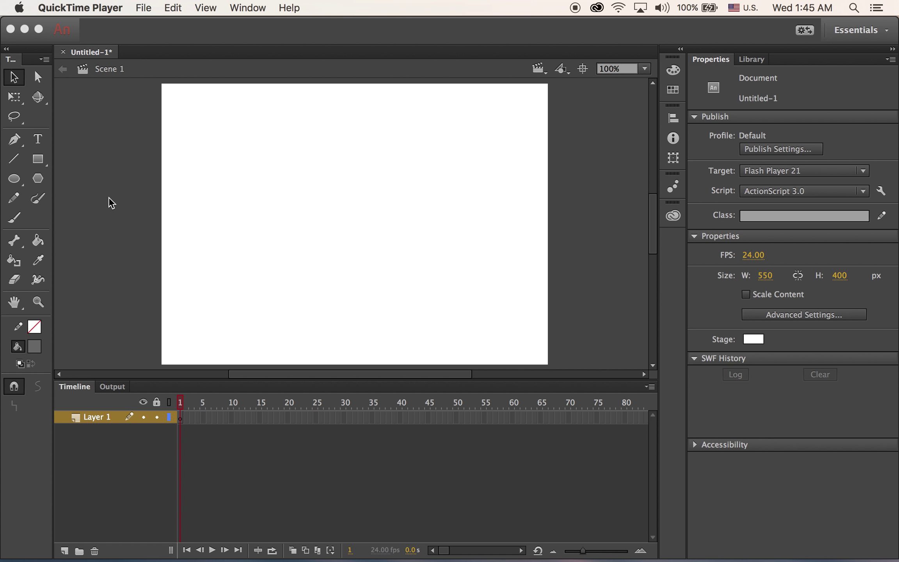
Step: Activate the Animate CC window showing the blank 550 × 400 Untitled-1 document
click(39, 142)
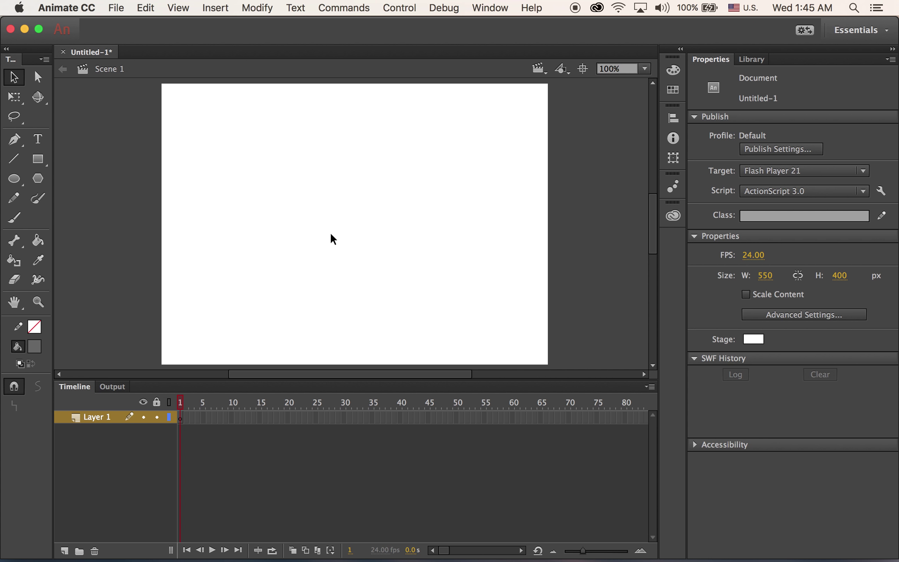
Step: Add static text 'PSU' on the stage and set its font family to Arial Black at 200 pt
click(37, 138)
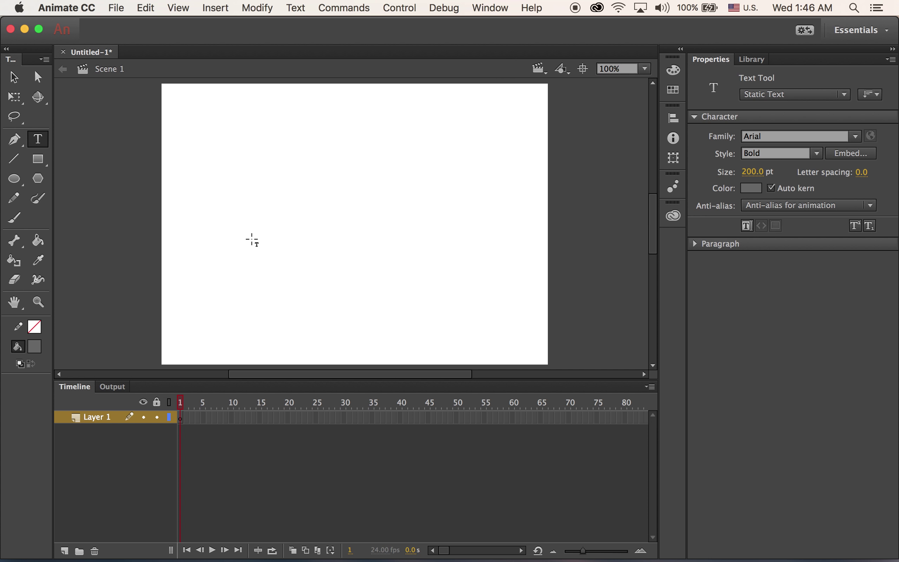
click(195, 281)
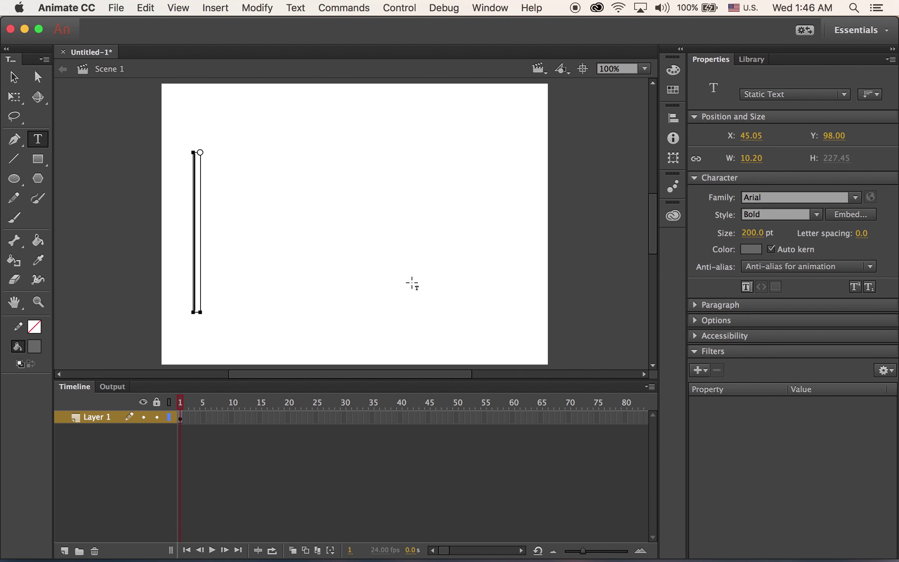
text(PSU)
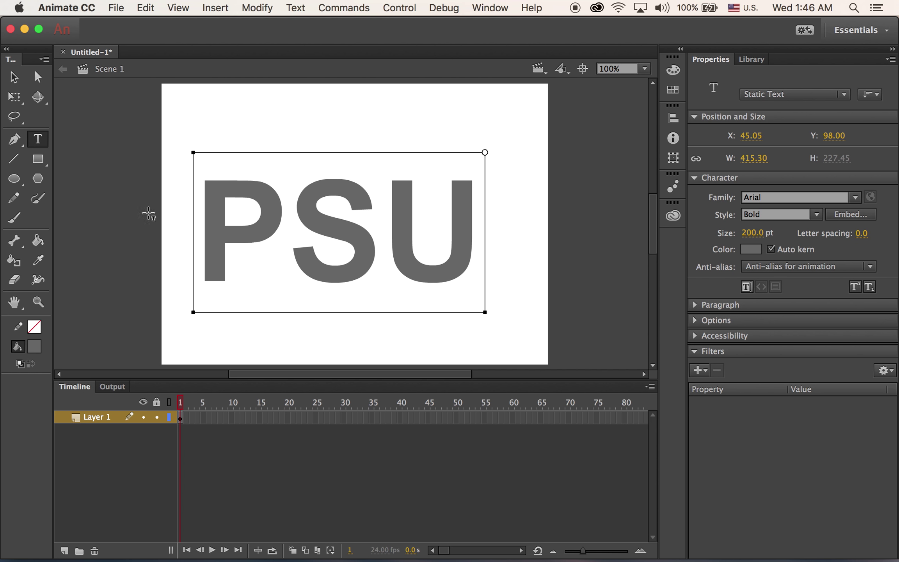
drag(214, 245, 542, 295)
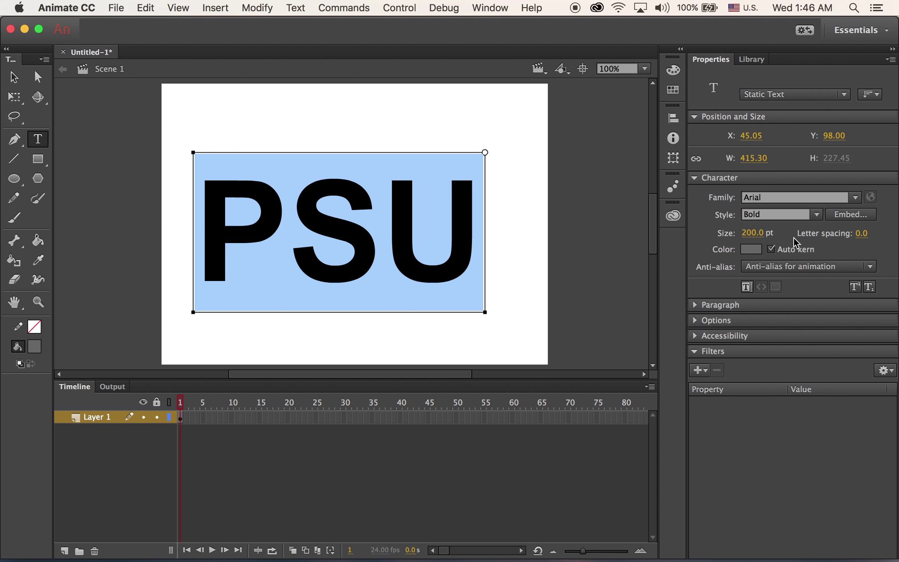
click(853, 198)
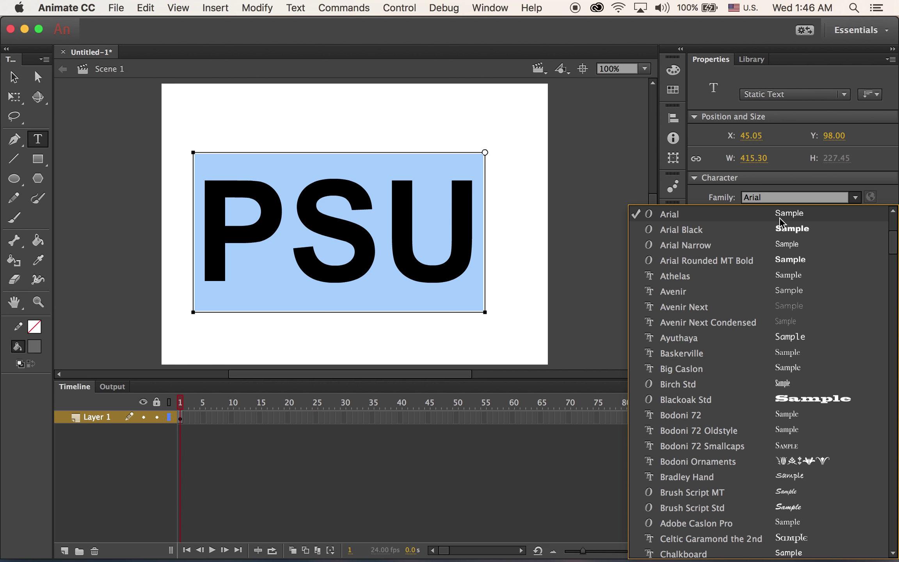
click(767, 229)
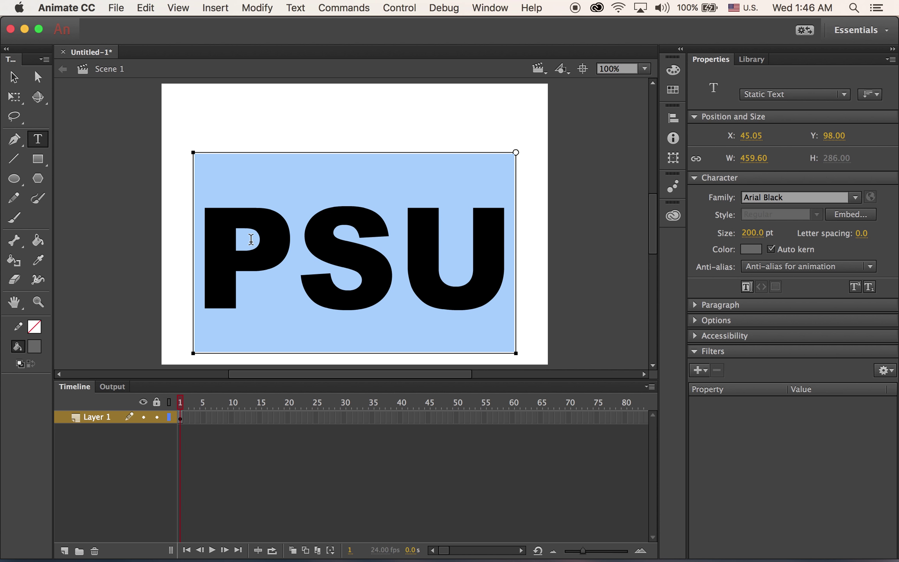
click(284, 206)
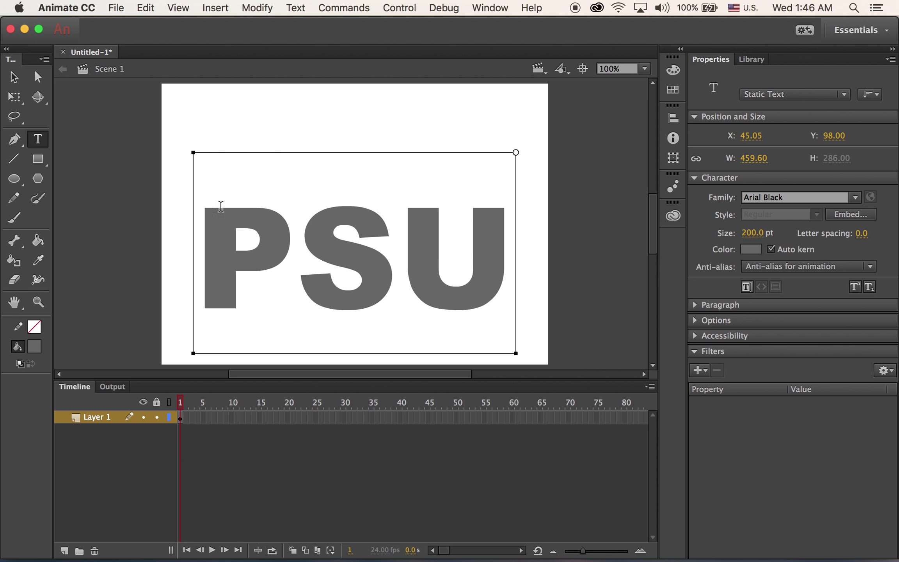
click(14, 77)
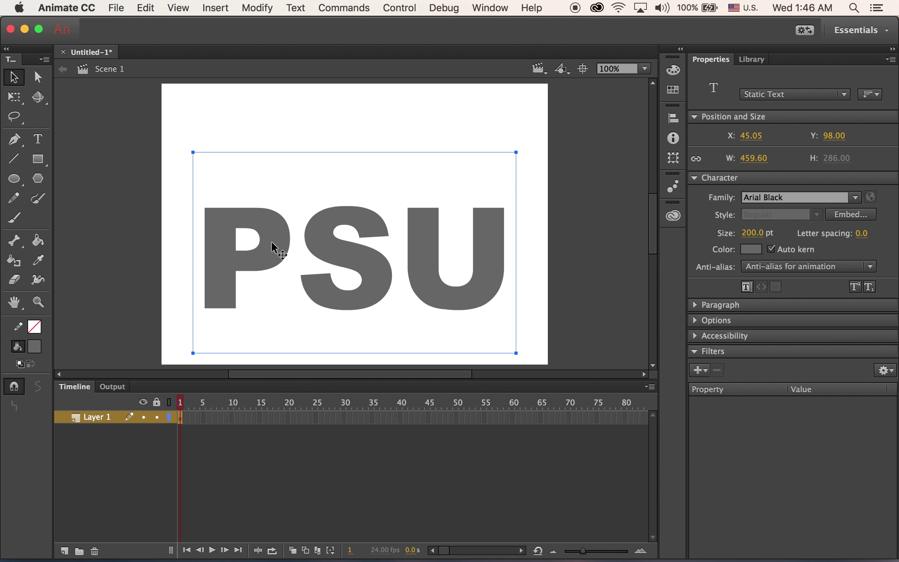
Step: Move the PSU text up toward the top of the stage, nudging it slightly right and down
drag(272, 243, 304, 212)
key(Down)
key(Right)
key(Right)
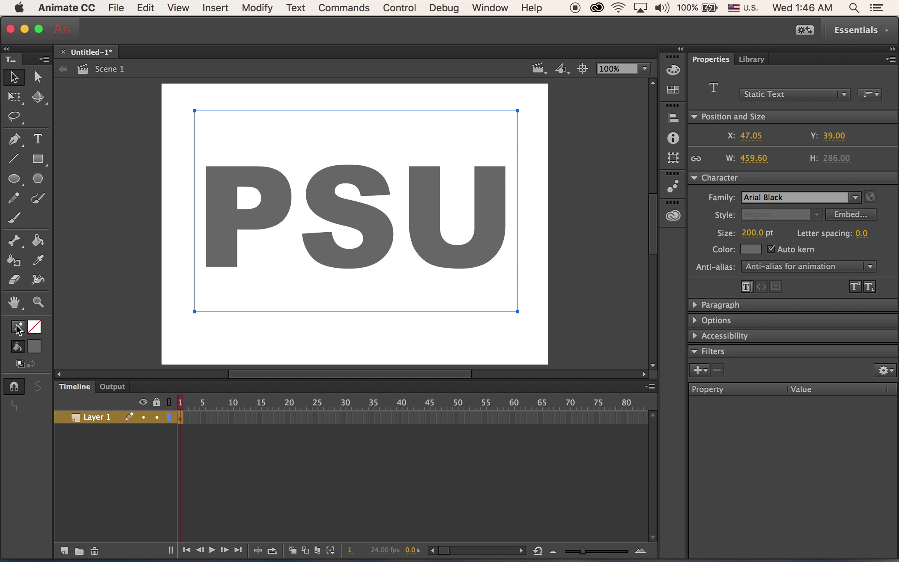
click(34, 346)
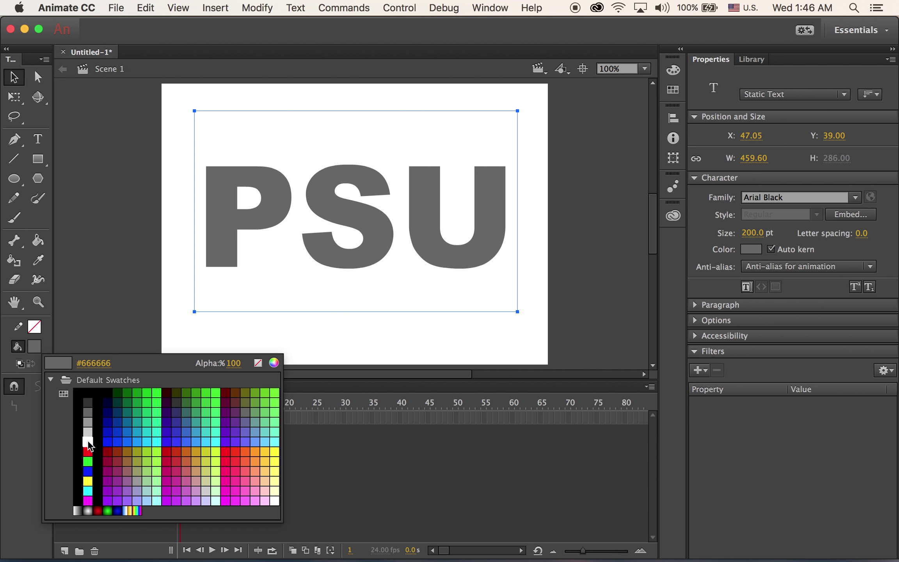
key(Escape)
Step: Select all the PSU letters, change their character colour to white, and deselect
click(39, 145)
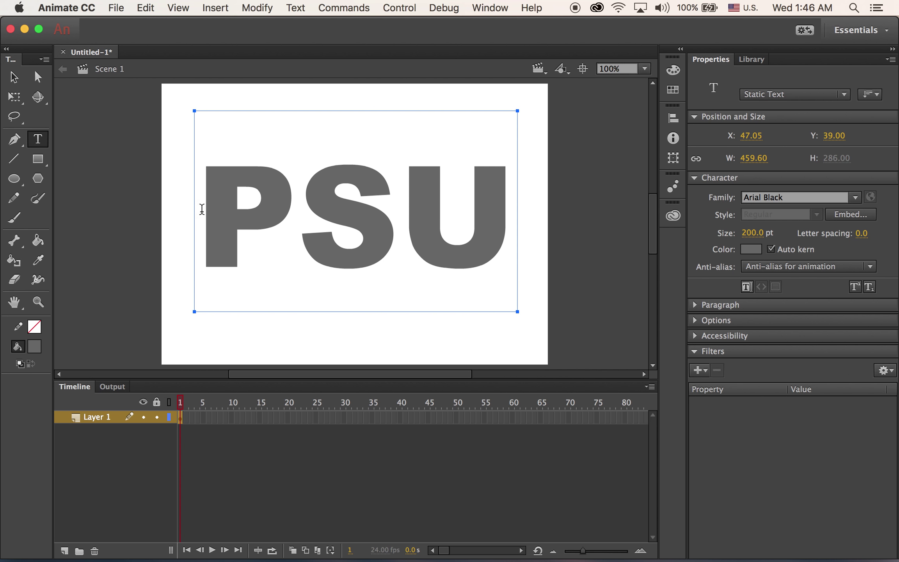
drag(201, 207, 618, 294)
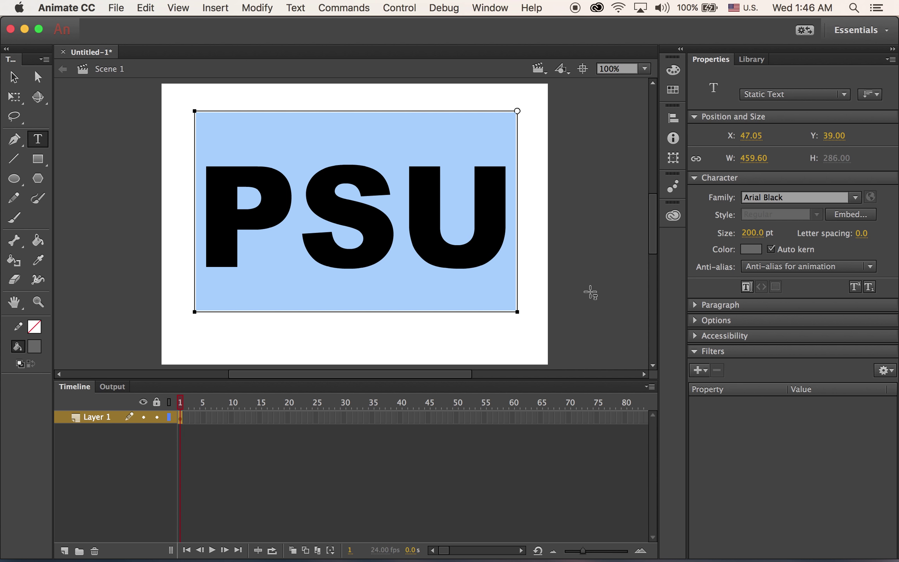
click(752, 249)
click(544, 343)
click(13, 77)
click(155, 97)
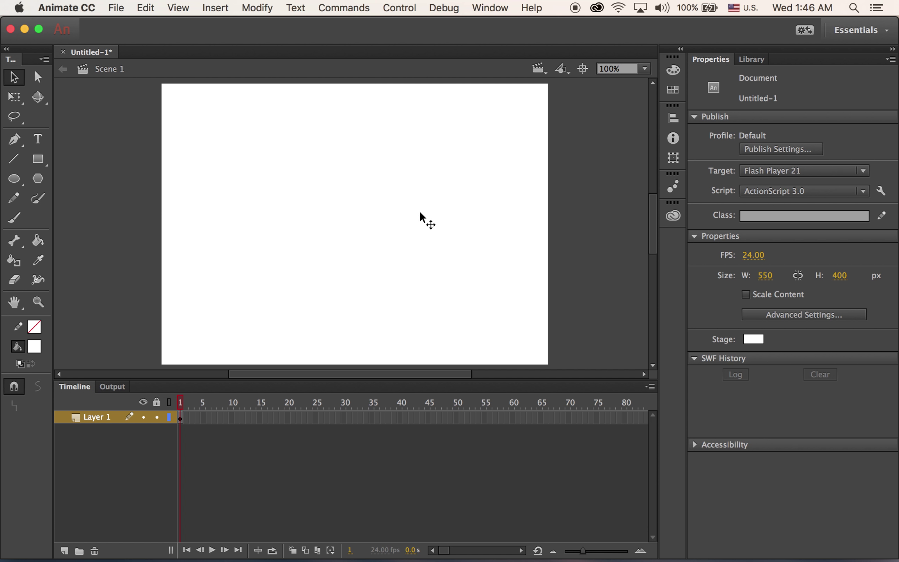
Step: Select frame 1 of Layer 1, then the white PSU text object to show its filters
click(181, 419)
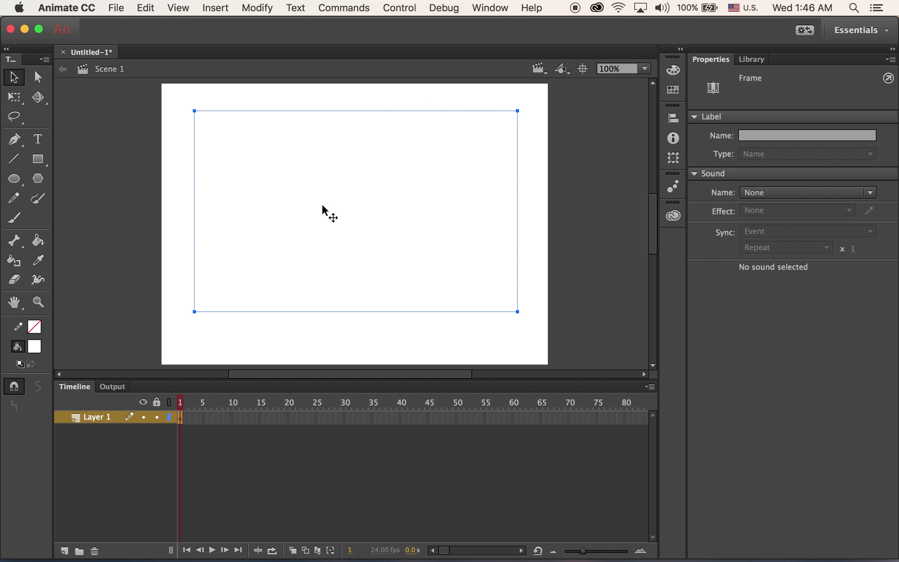
click(264, 213)
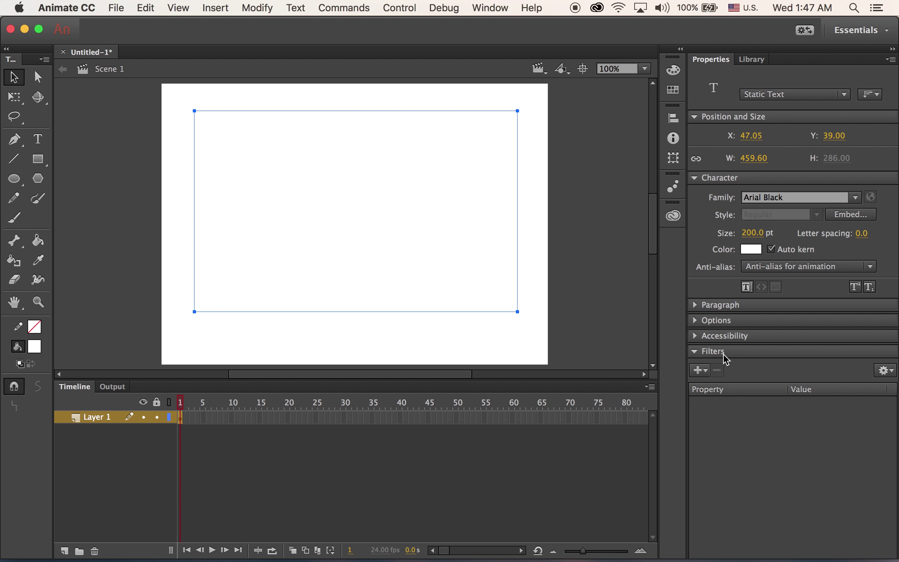
Step: Add a Drop Shadow filter to PSU with 7 px distance and 11 px Blur X/Y, then deselect
click(708, 375)
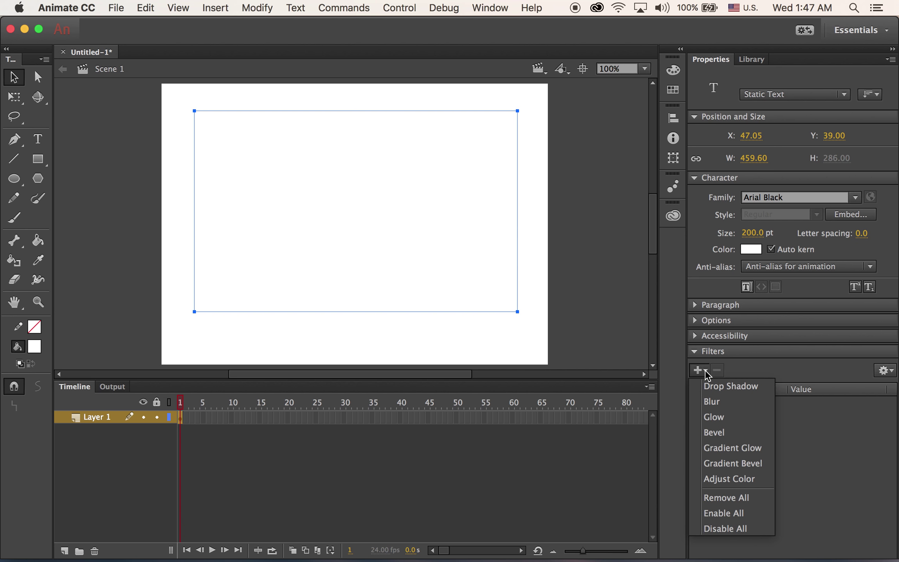
click(733, 390)
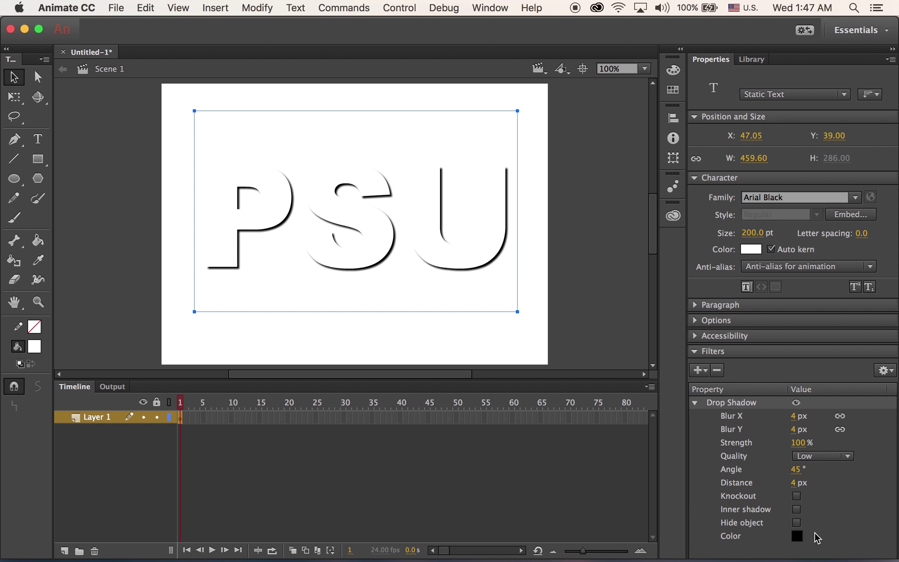
click(794, 484)
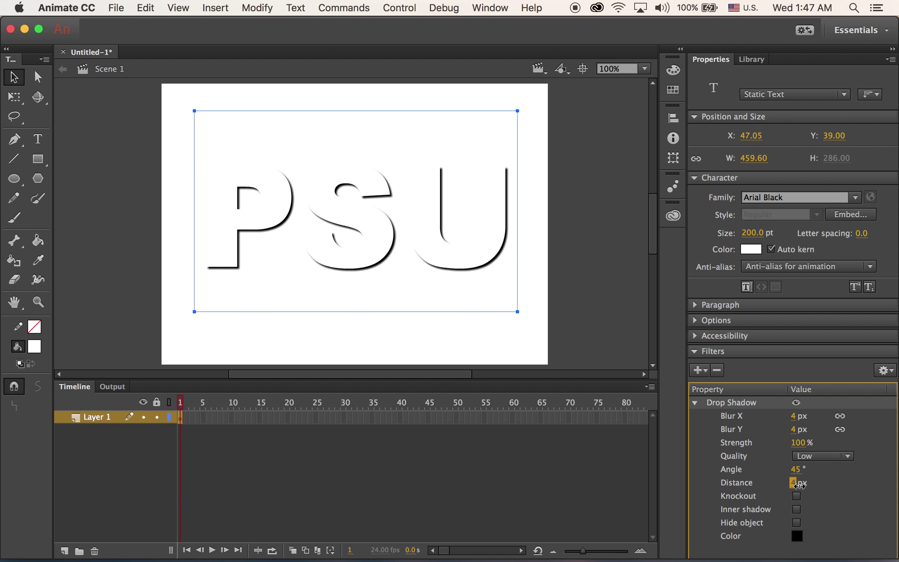
key(Up)
key(Down)
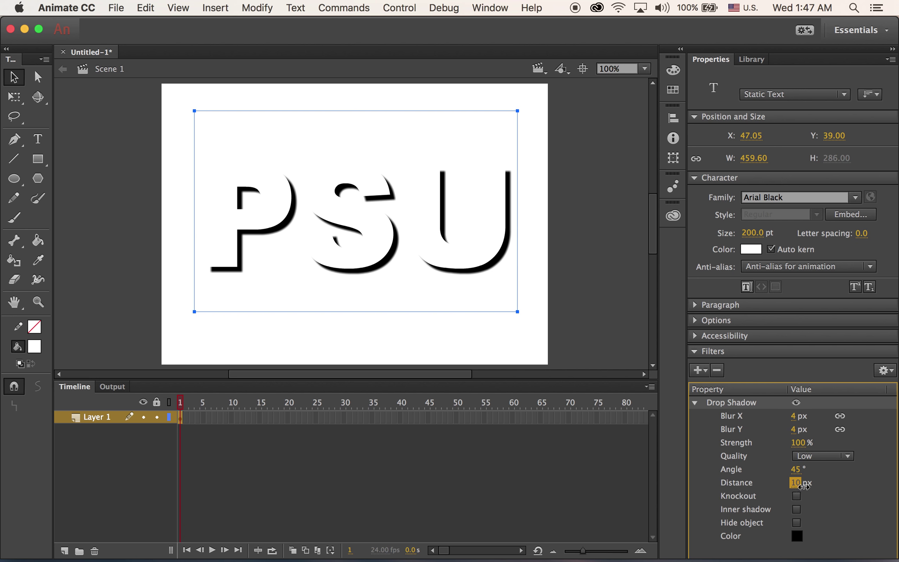
key(Up)
key(Up)
key(Up)
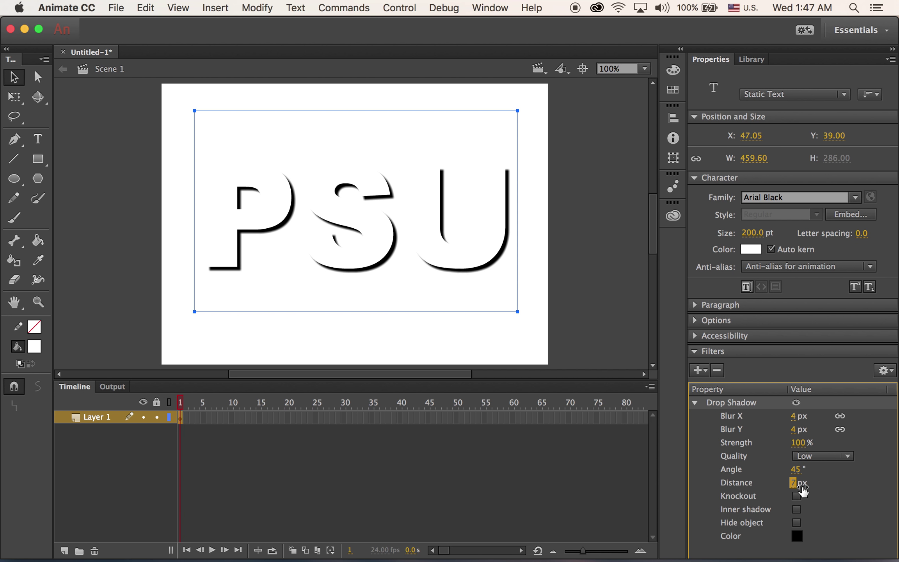
drag(794, 422, 804, 421)
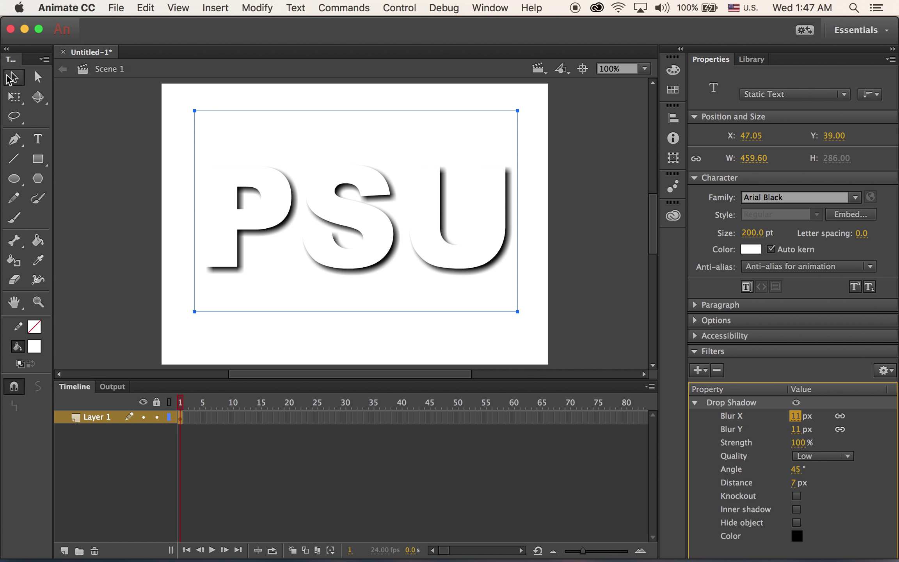
click(112, 138)
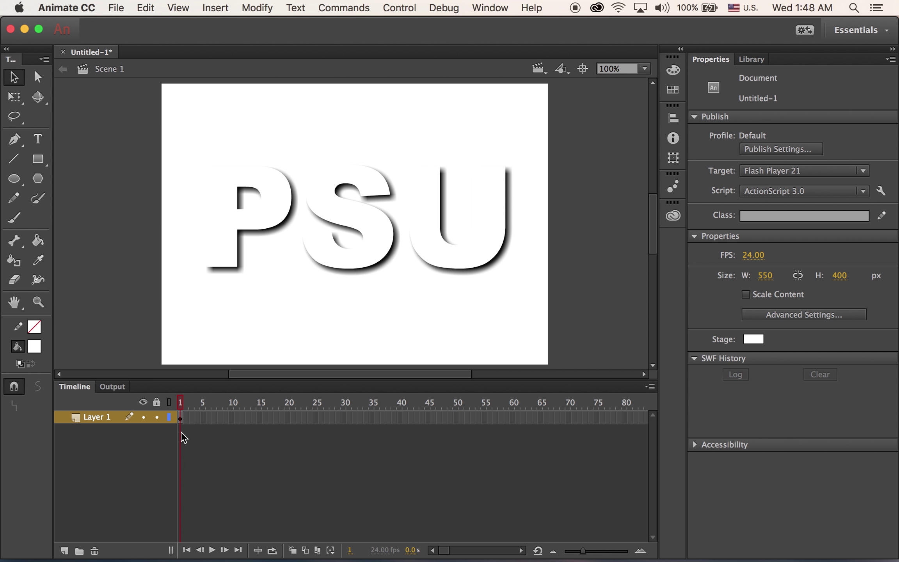
Step: Select frame 1 of Layer 1 and insert a motion tween spanning frames 1–24
click(182, 416)
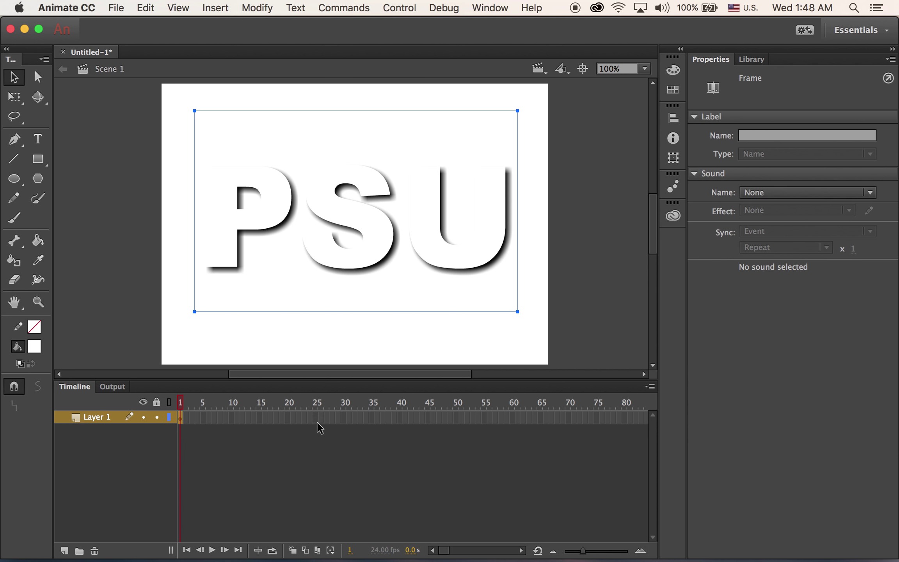
click(212, 8)
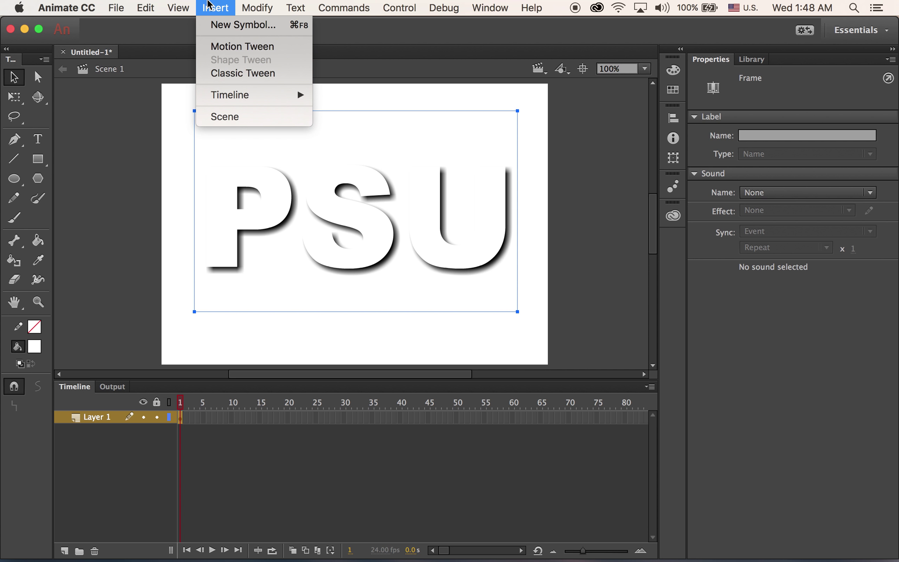
click(238, 47)
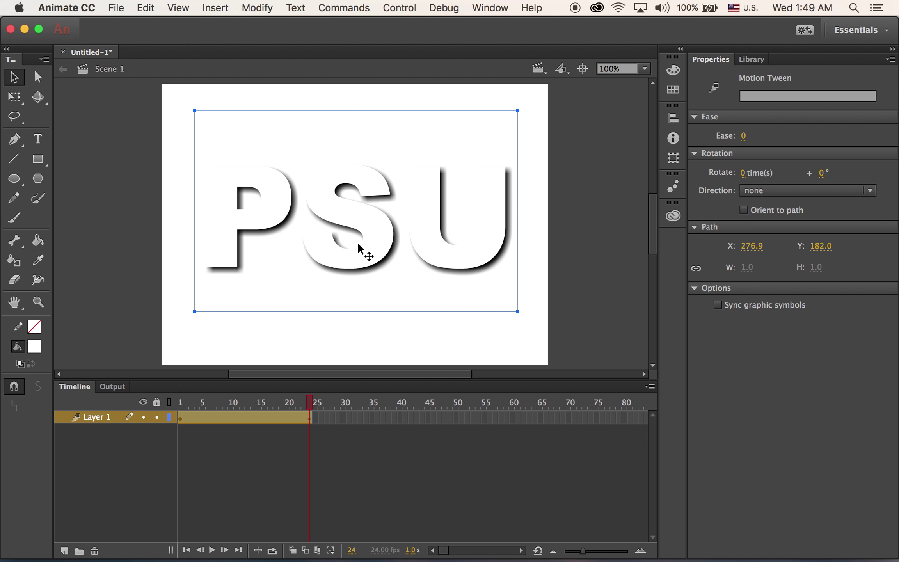
Step: At frame 24 set the drop shadow angle to 117°, then play from frame 1 to preview
click(377, 227)
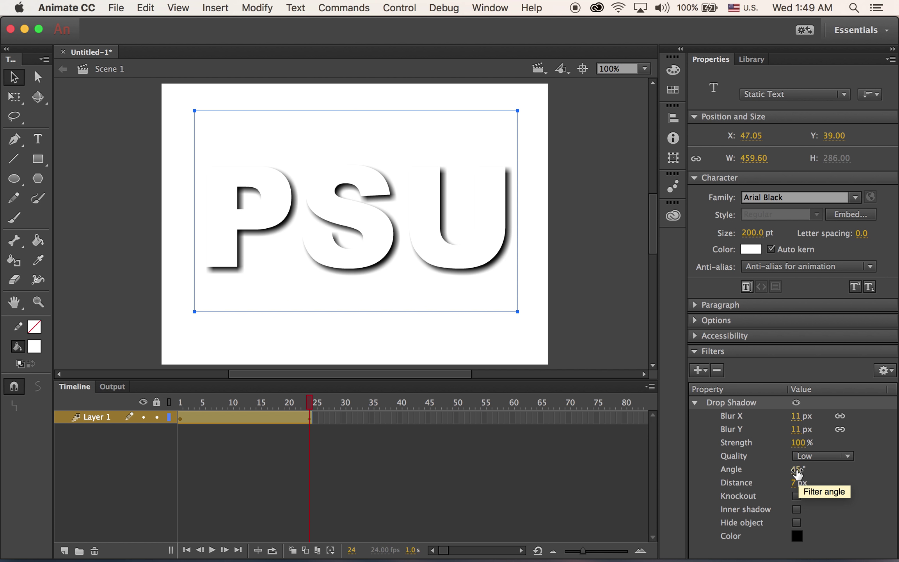
drag(804, 474, 855, 475)
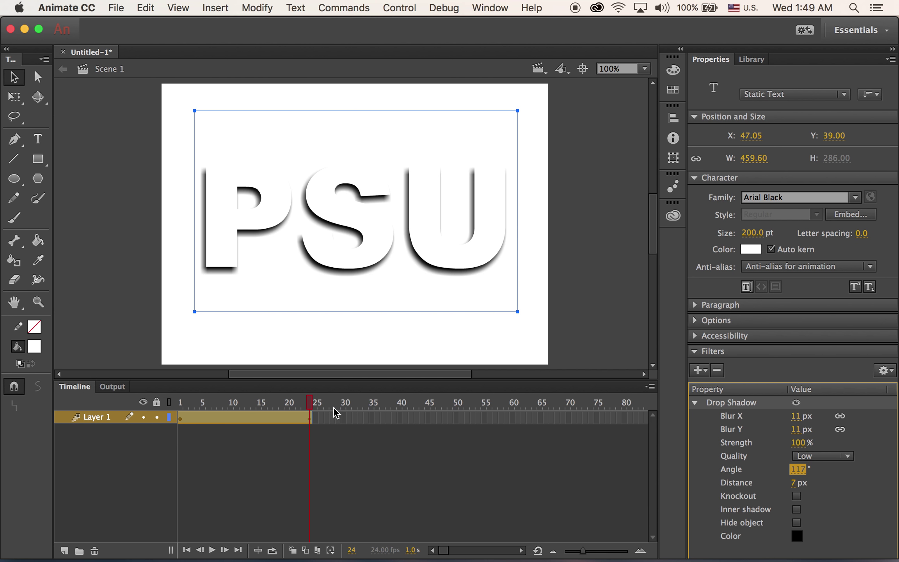
click(180, 417)
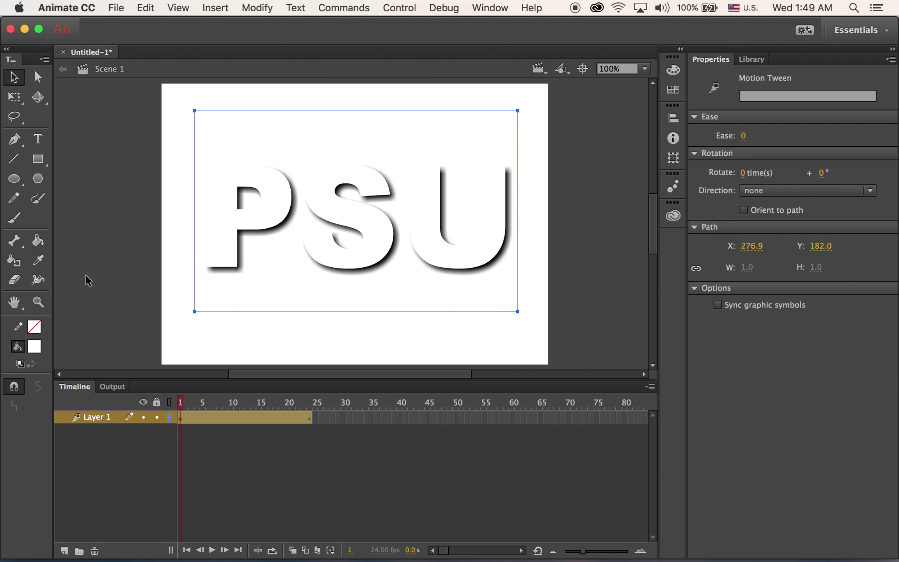
key(Return)
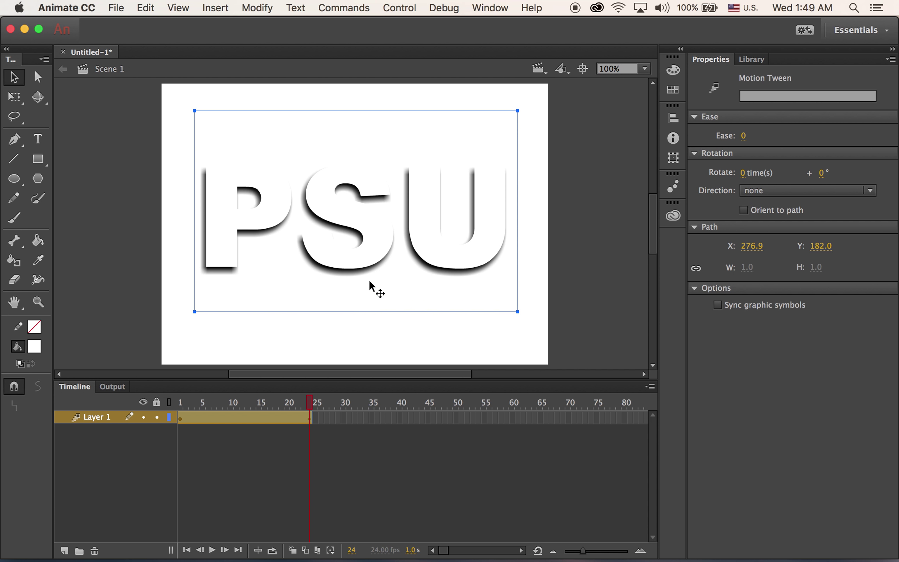
Step: Select the PSU text and bring up the Add Filter list in the Properties Filters section
click(402, 258)
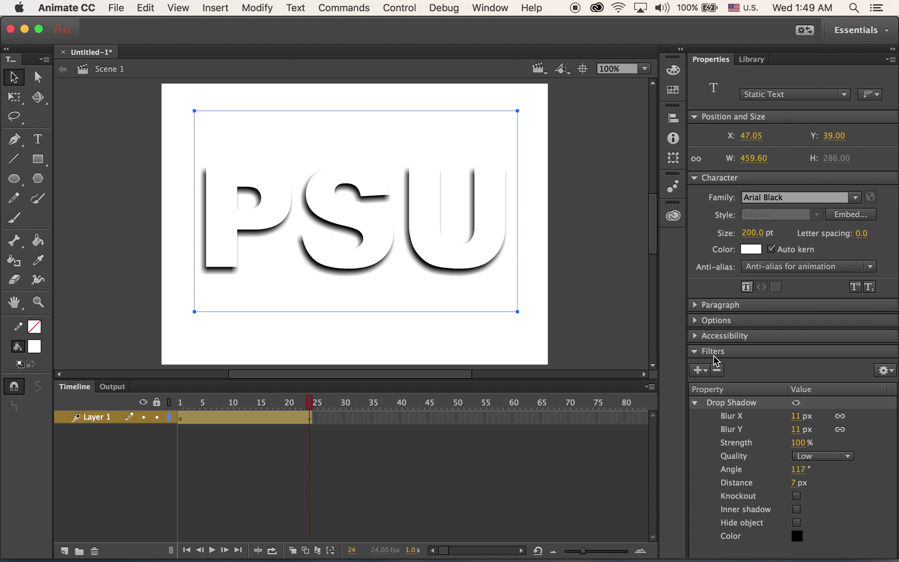
click(700, 369)
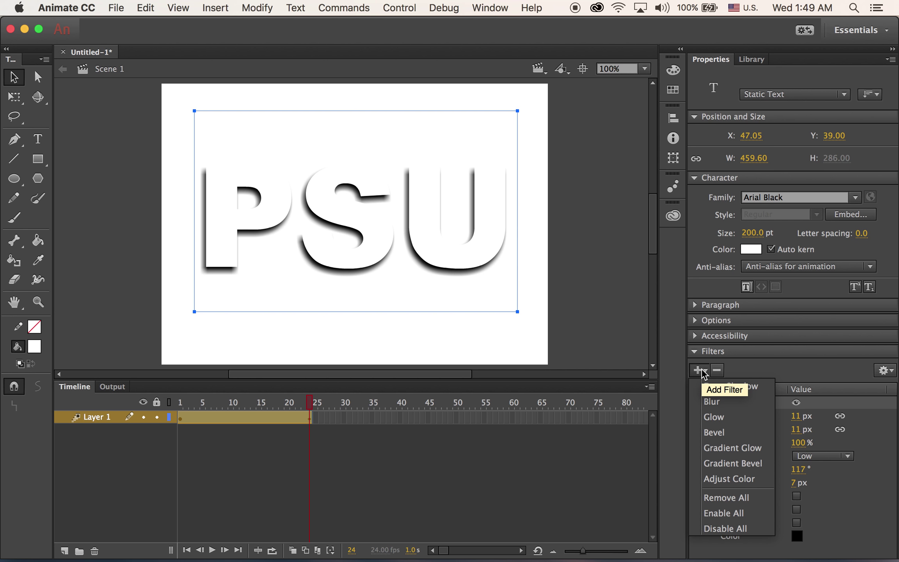